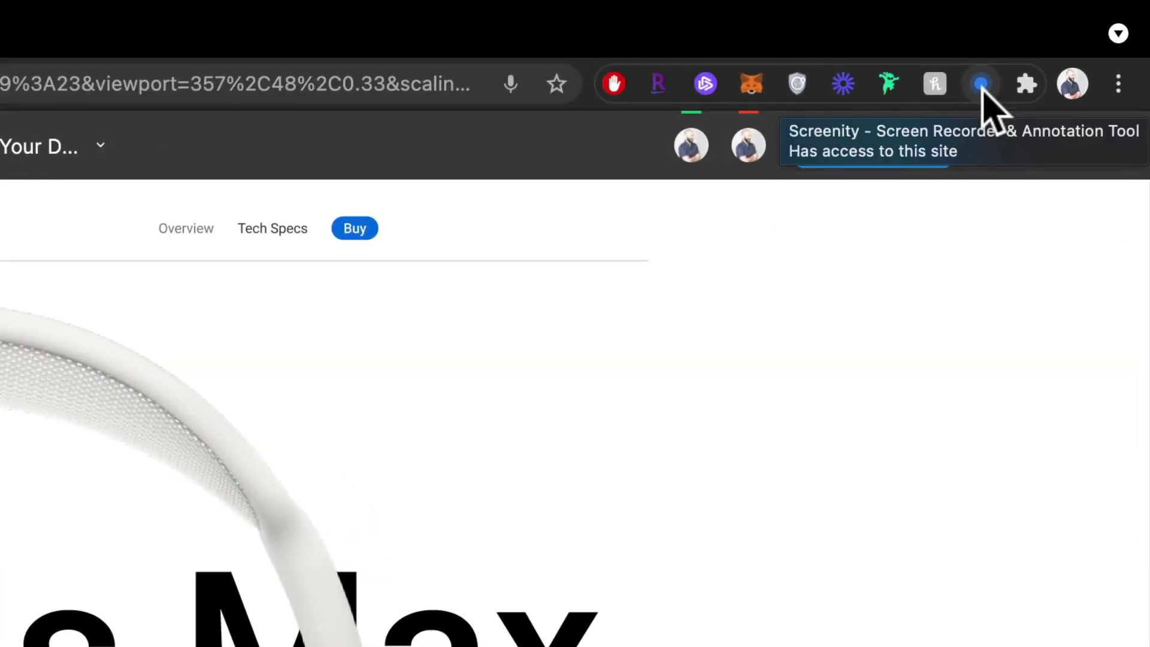
Start a tab-only recording in Screenity with the countdown set to 10 seconds
click(980, 84)
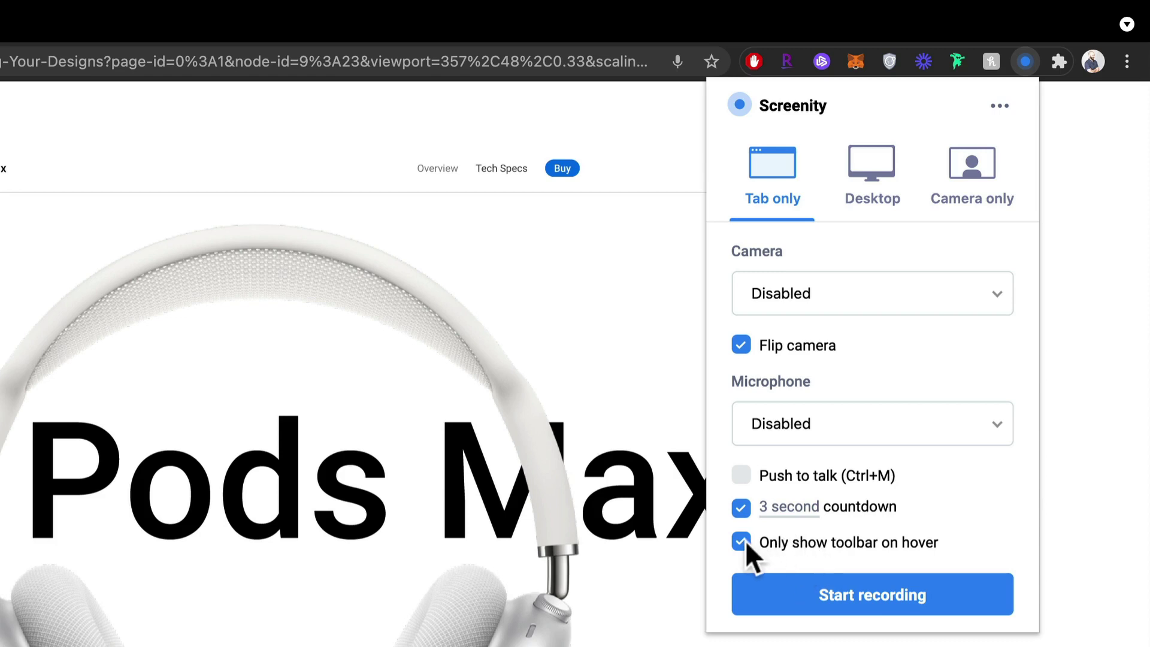
click(791, 508)
click(790, 602)
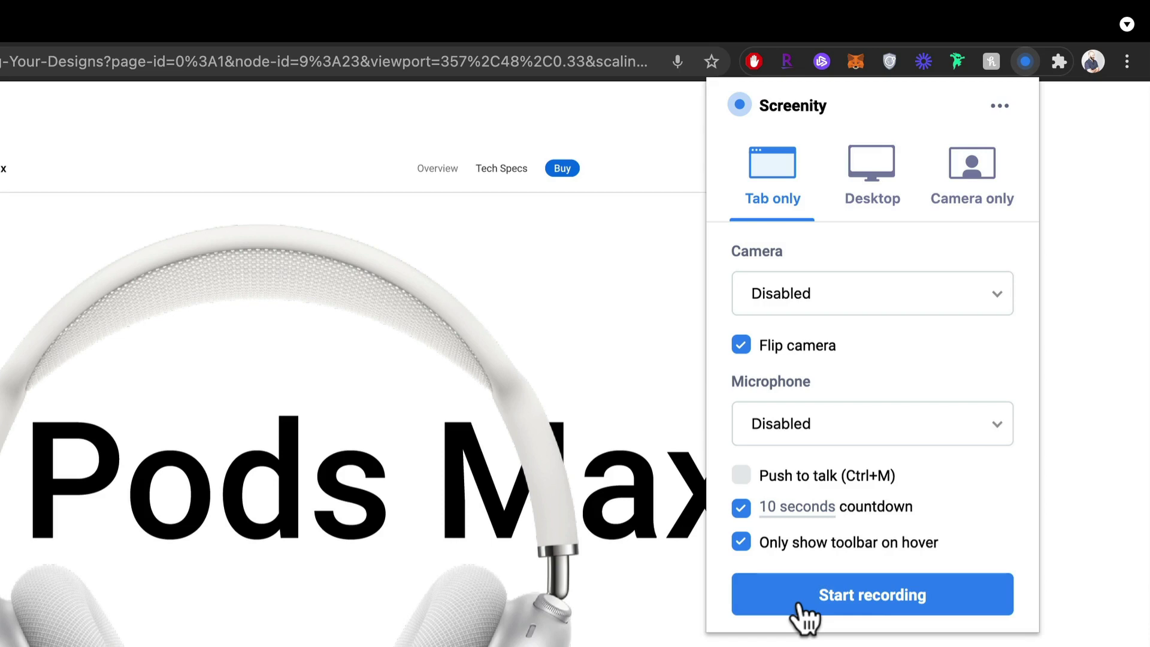
click(802, 605)
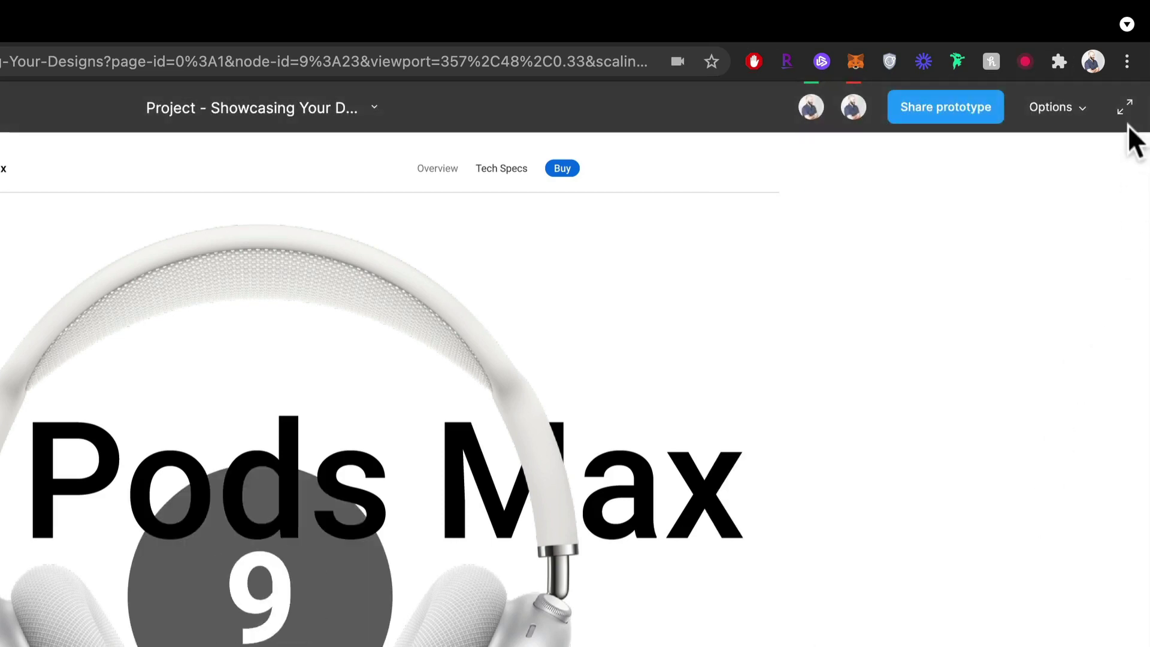
Check the prototype's full-screen view, leave it, and hide the Figma UI around the prototype
click(1119, 109)
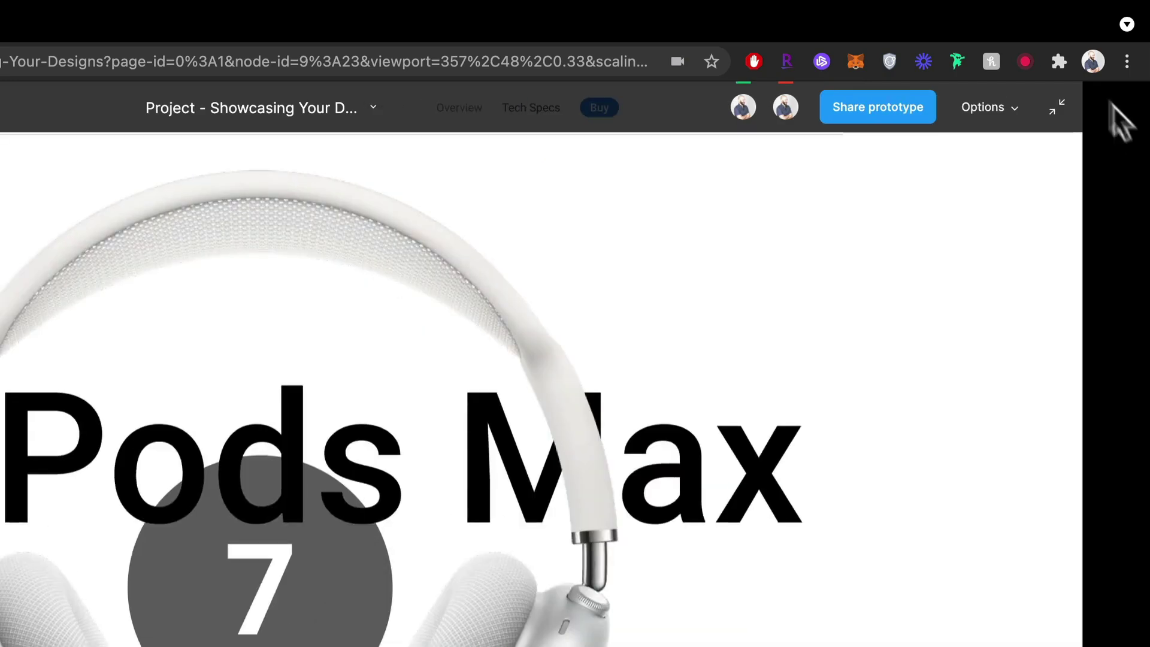
click(1053, 108)
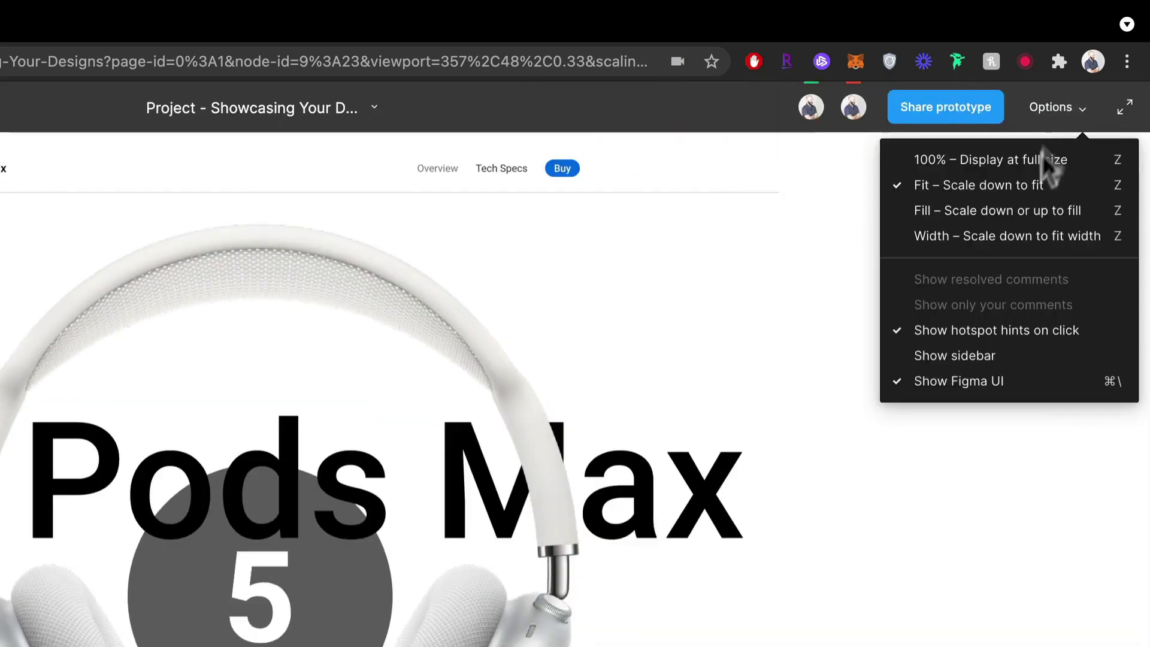
click(1021, 384)
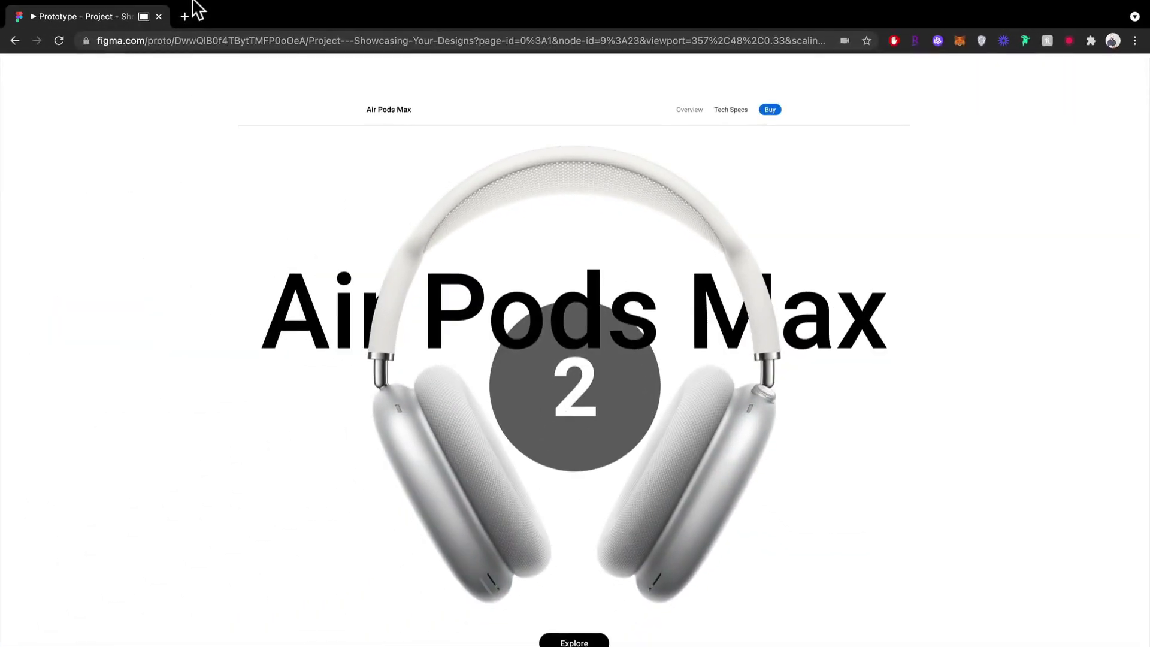
Turn off Always Show Toolbar in Full Screen so that only the prototype page fills the screen
mouse_move(193, 17)
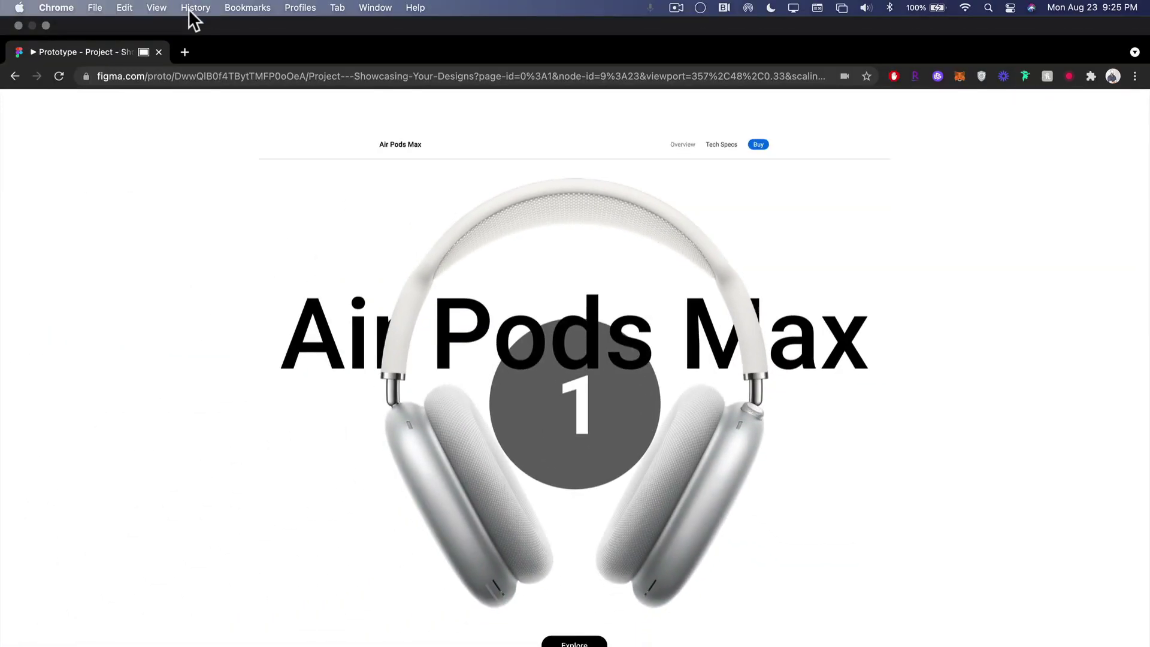
click(157, 8)
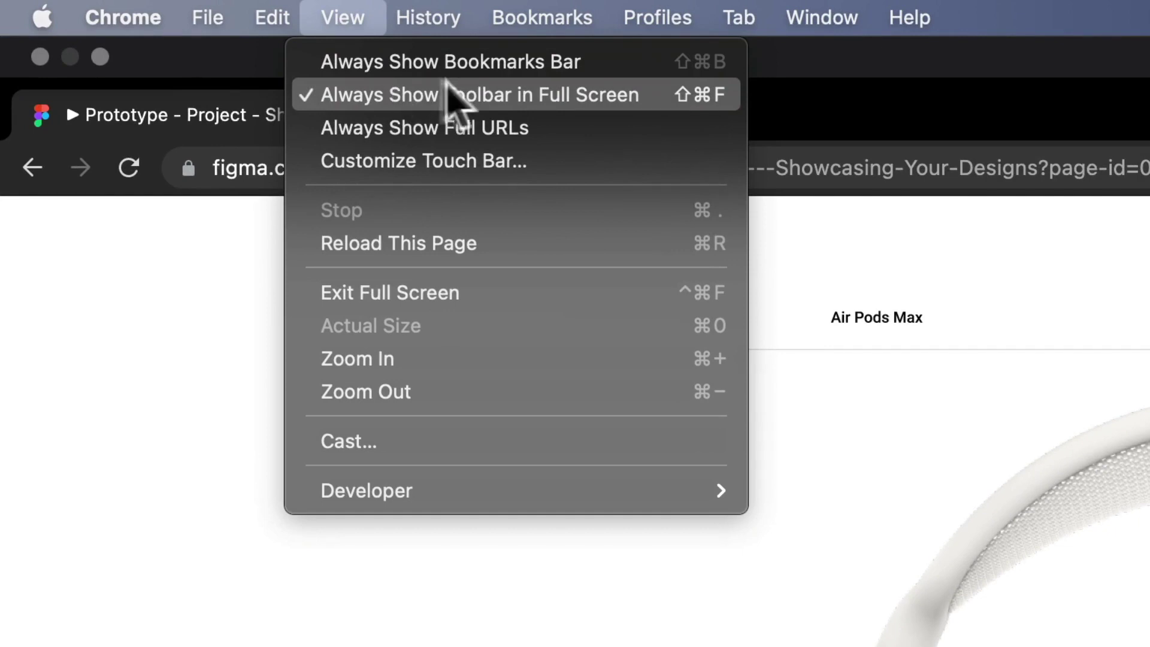
click(473, 99)
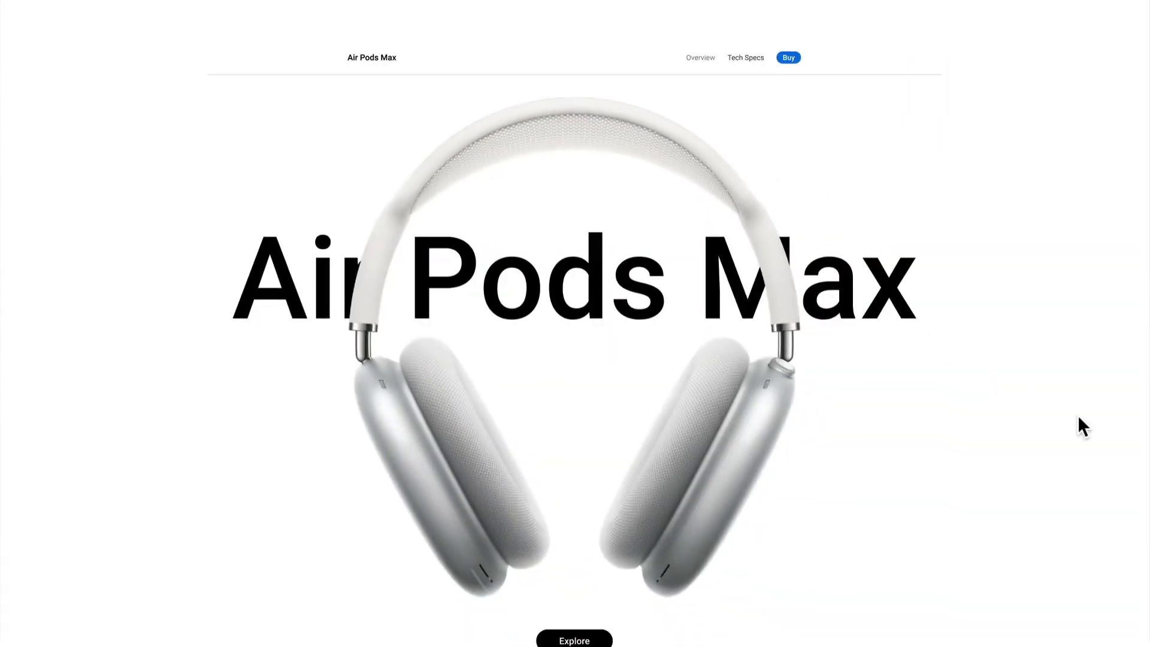
Examine the recording toolbar's settings for camera, microphone and toolbar visibility, and close them again
scroll(560, 335, down, 2)
mouse_move(248, 626)
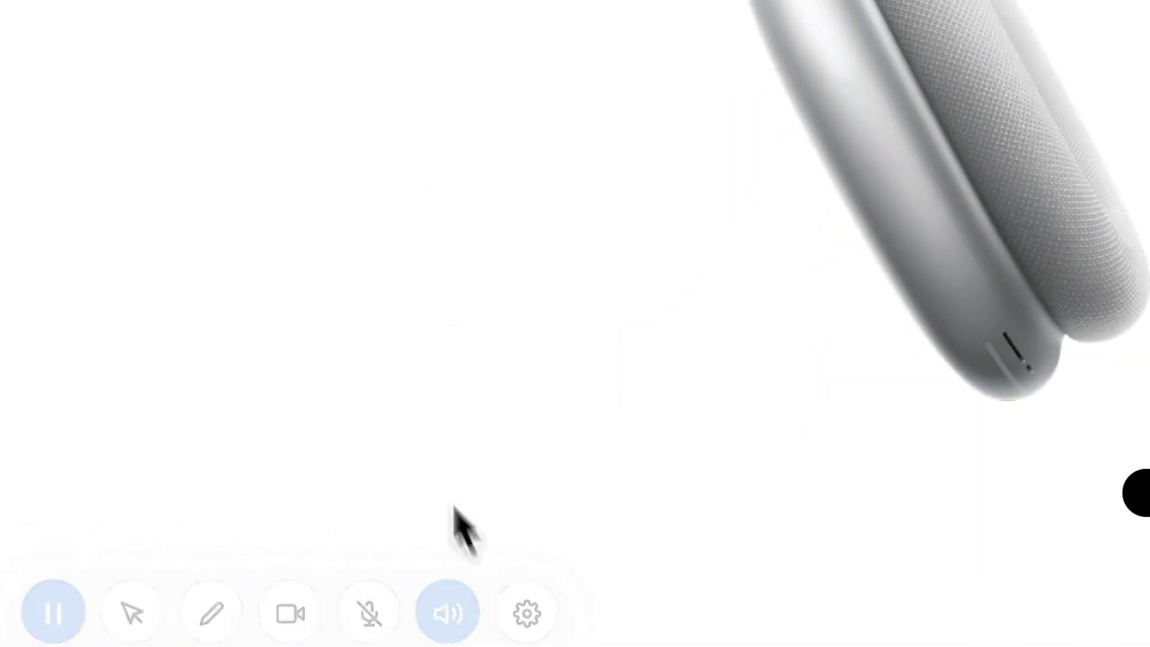
click(506, 606)
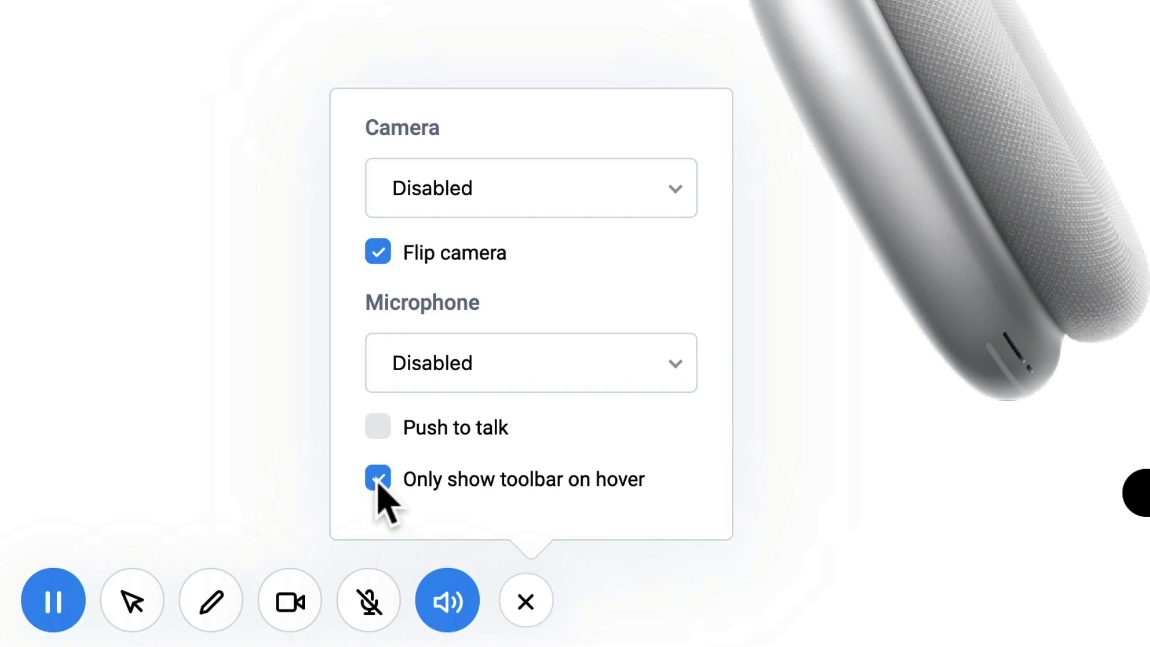
click(527, 603)
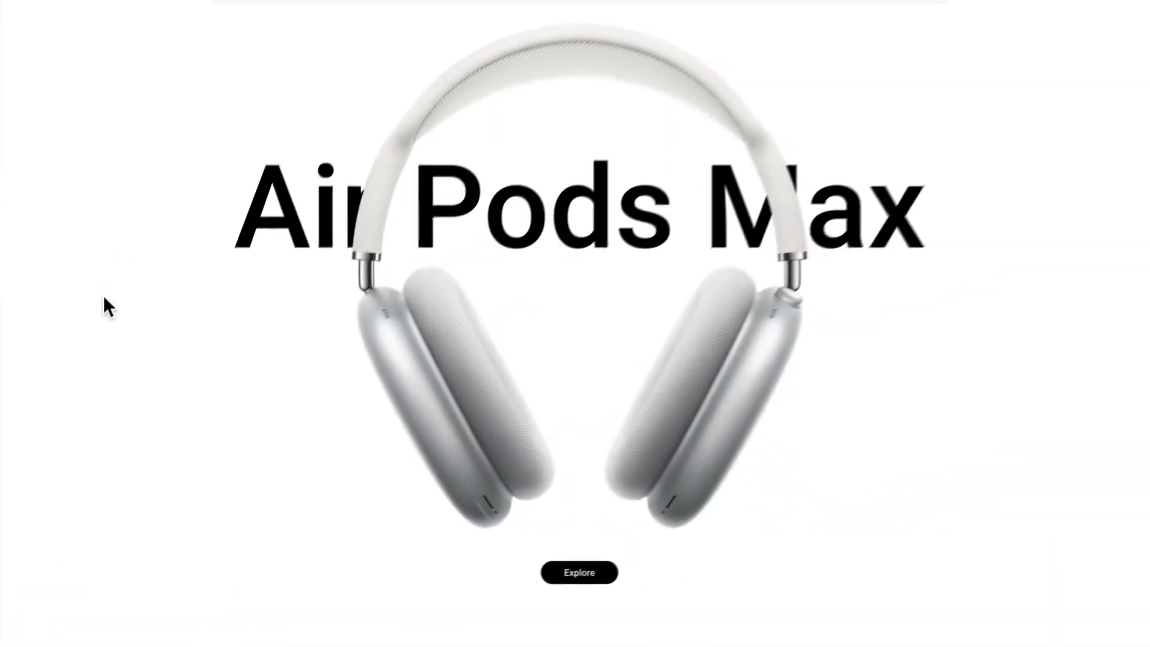
Pause the current recording and discard it
mouse_move(137, 640)
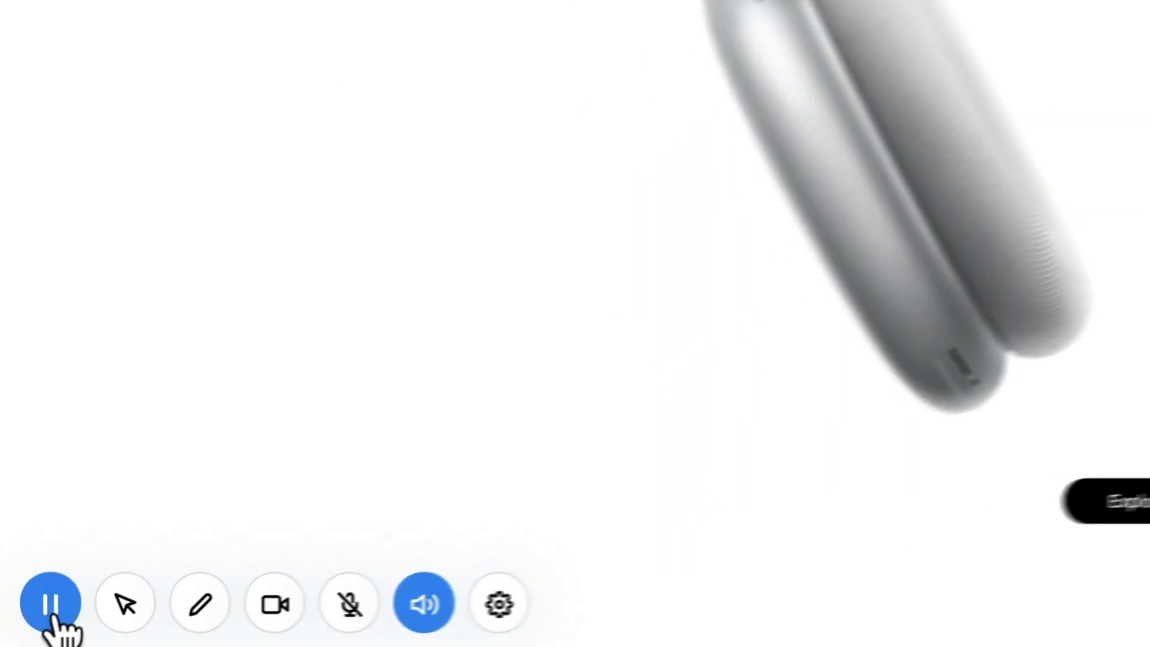
click(25, 623)
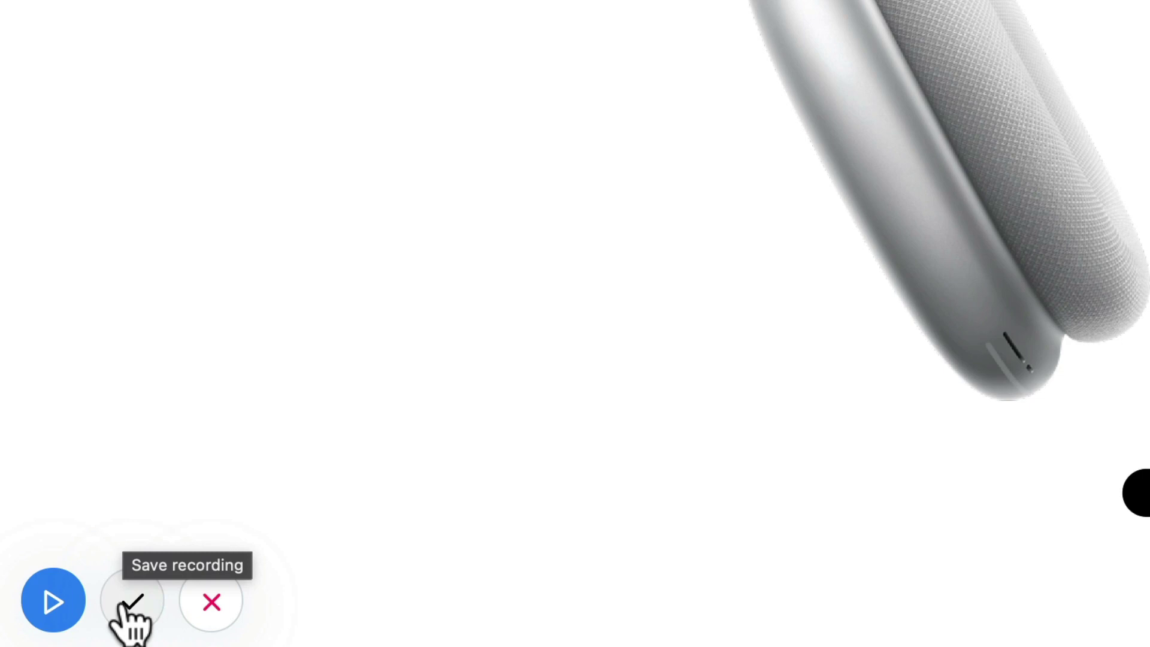
click(211, 602)
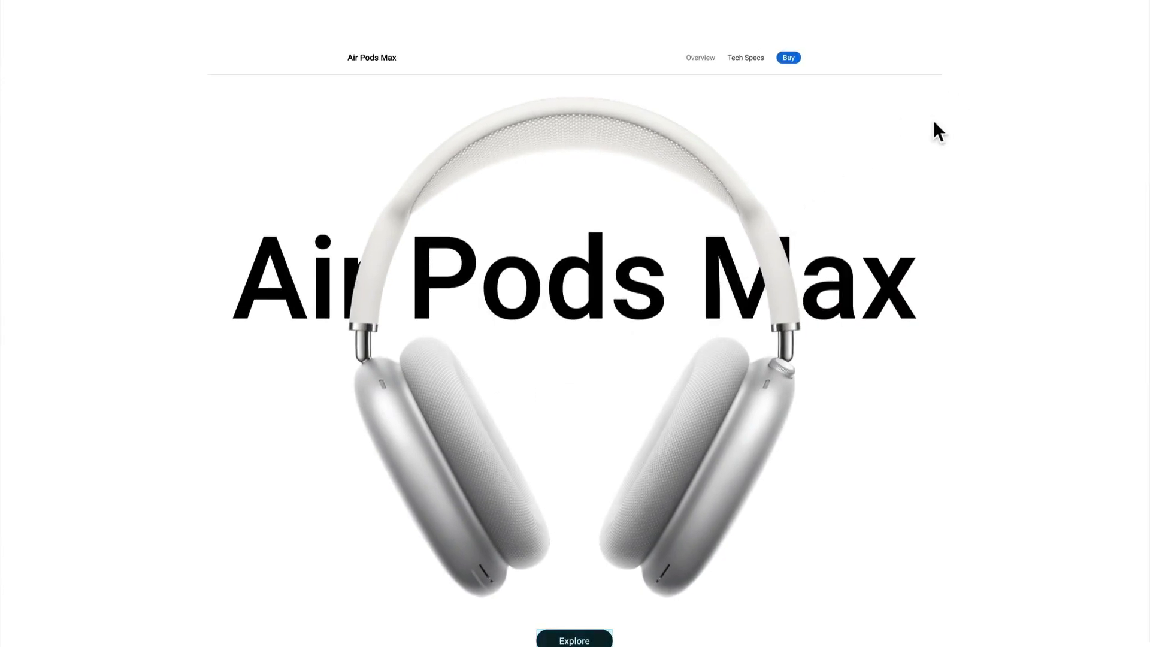
Turn Always Show Toolbar in Full Screen back on to regain access to the browser extensions
mouse_move(993, 18)
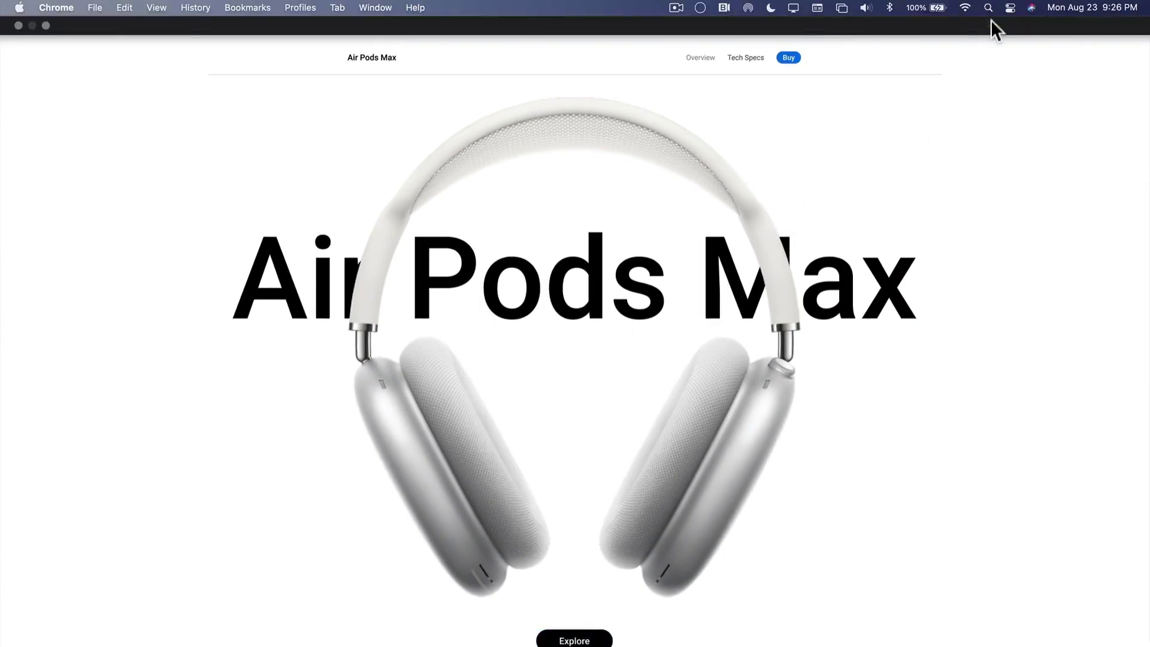
click(159, 8)
click(176, 38)
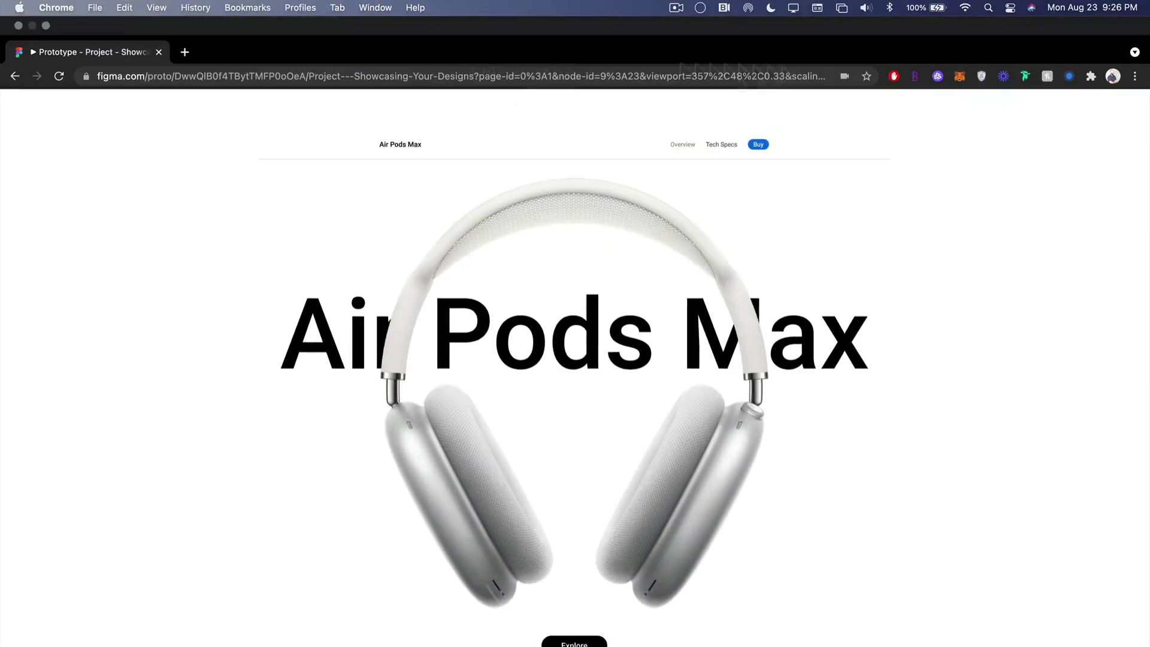
Start a new tab-only Screenity recording and hide the browser toolbar in full screen during the countdown
click(1070, 76)
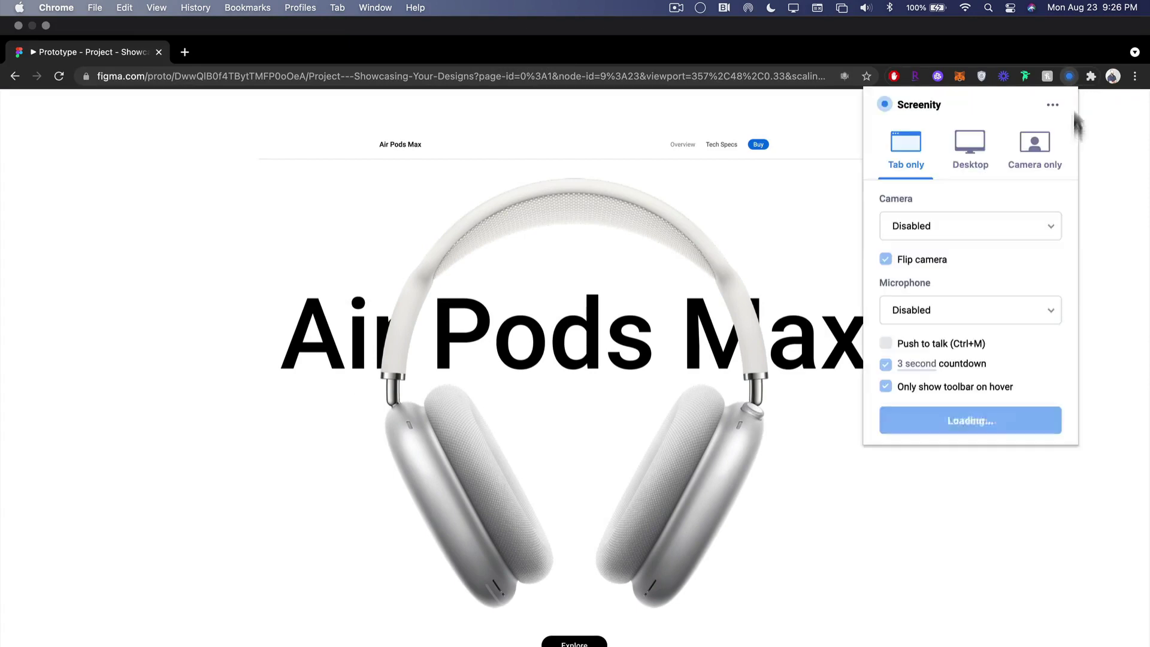
click(989, 421)
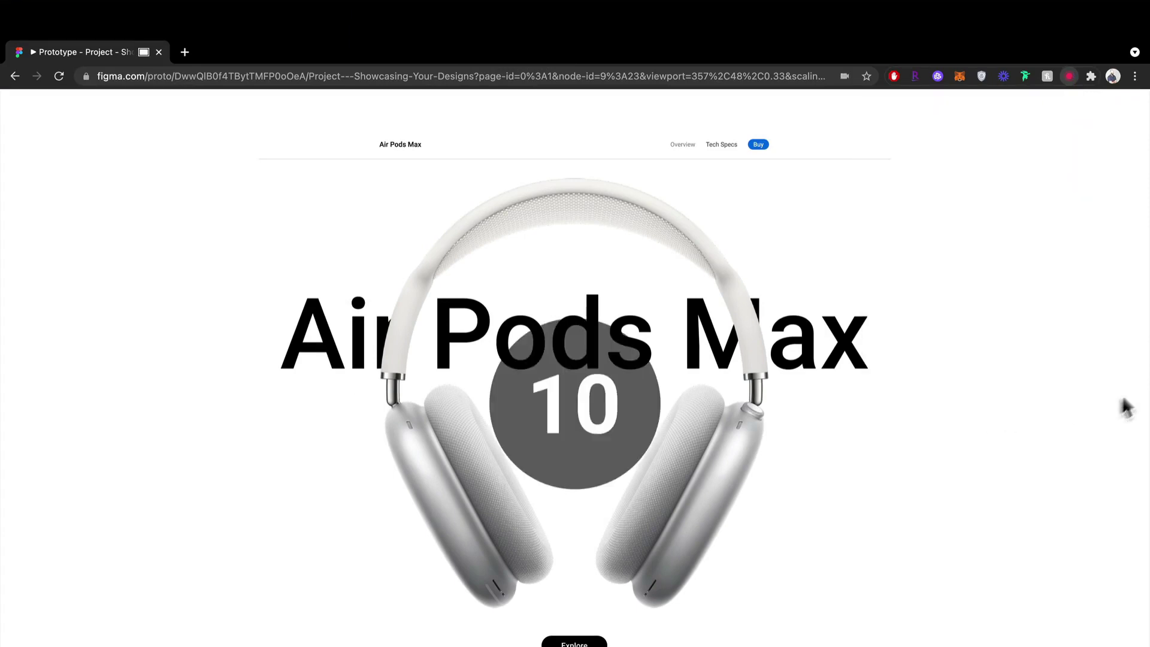
click(161, 9)
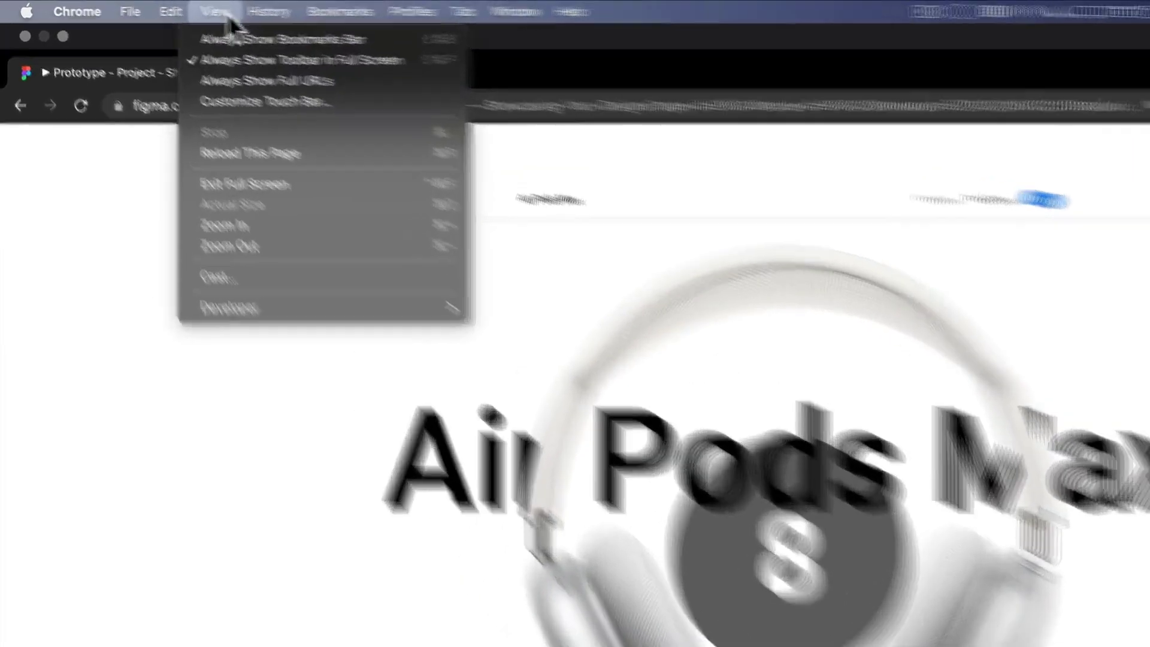
click(193, 41)
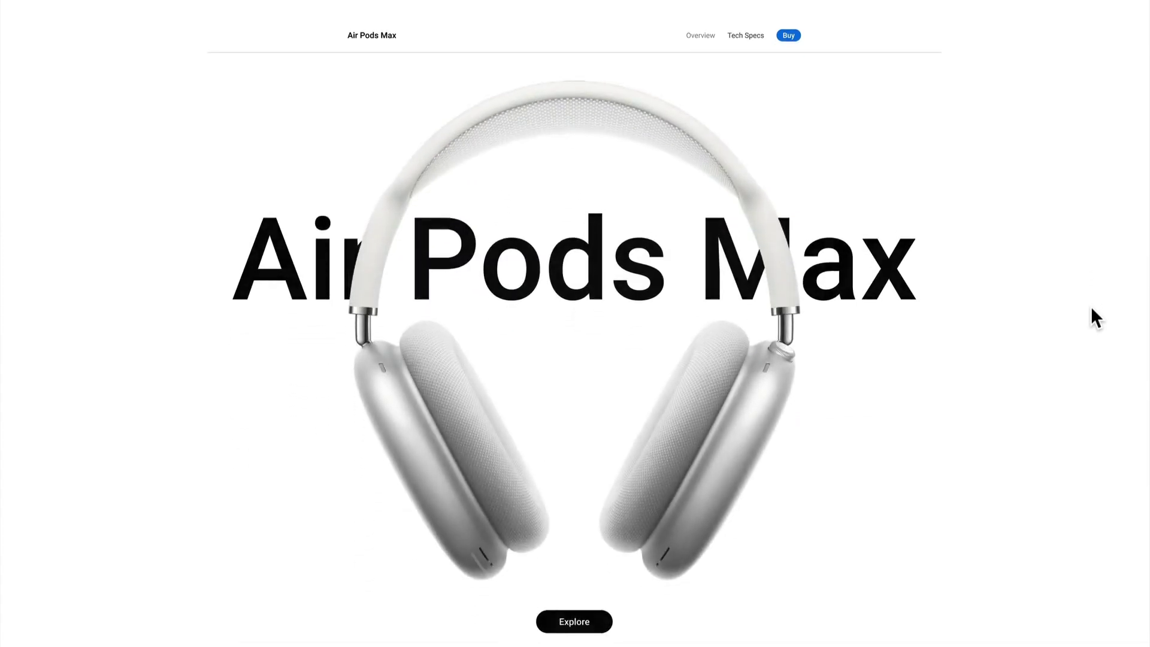
Record the prototype's Explore interaction and the scrolled page, and save the recording
click(579, 621)
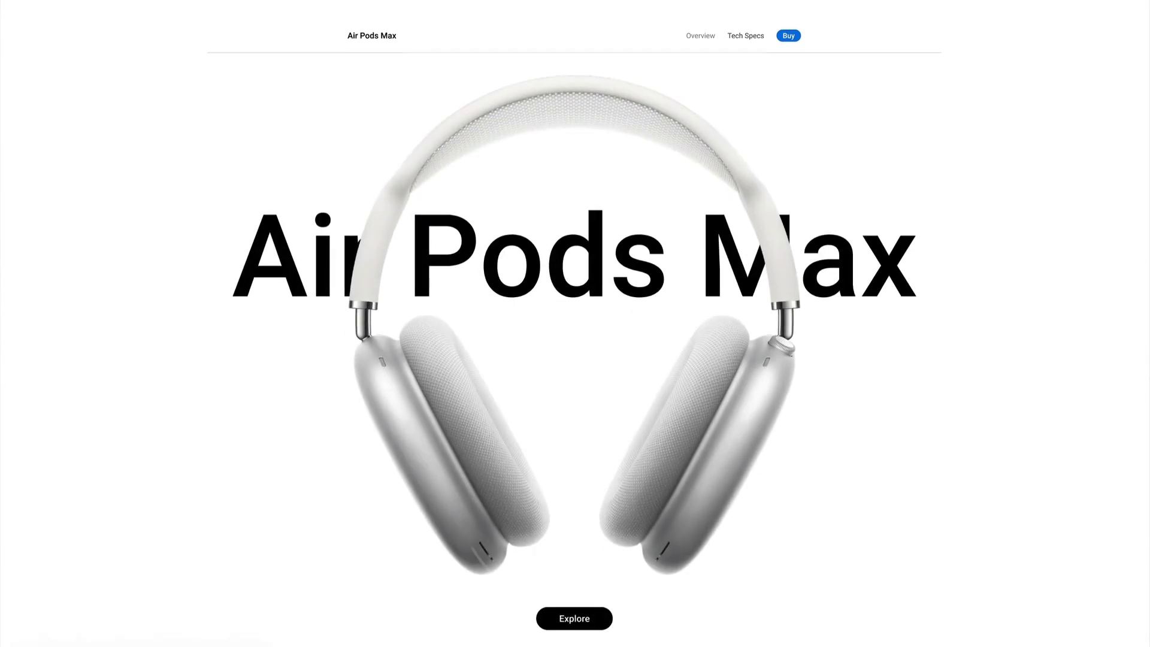
scroll(55, 613, down, 1)
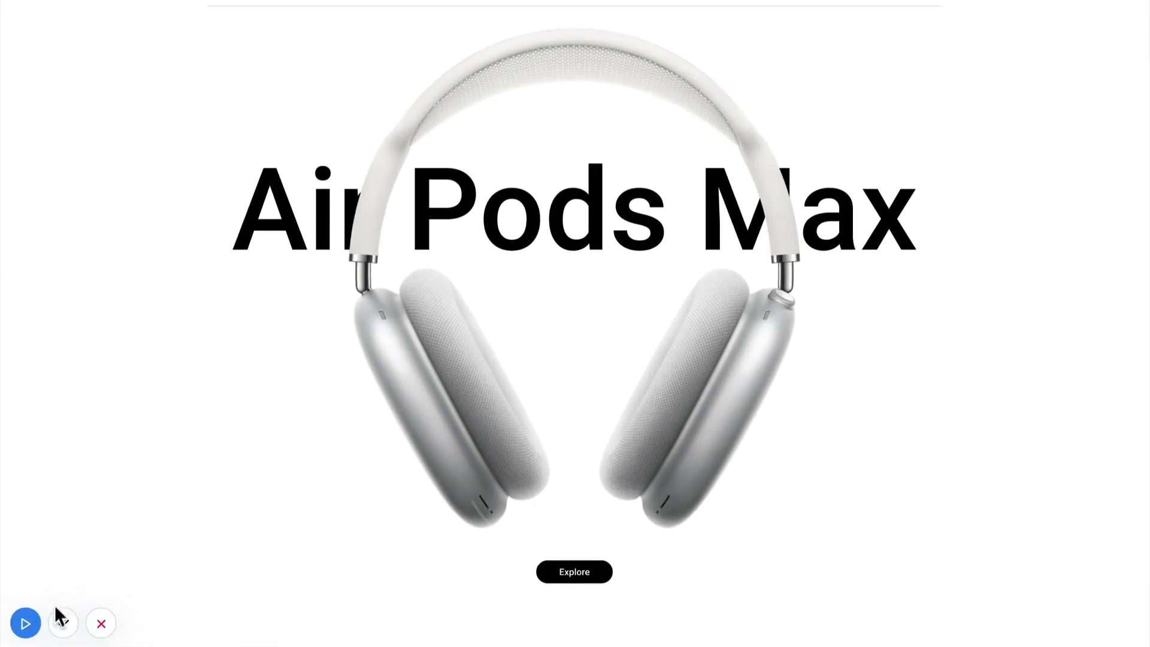
click(64, 624)
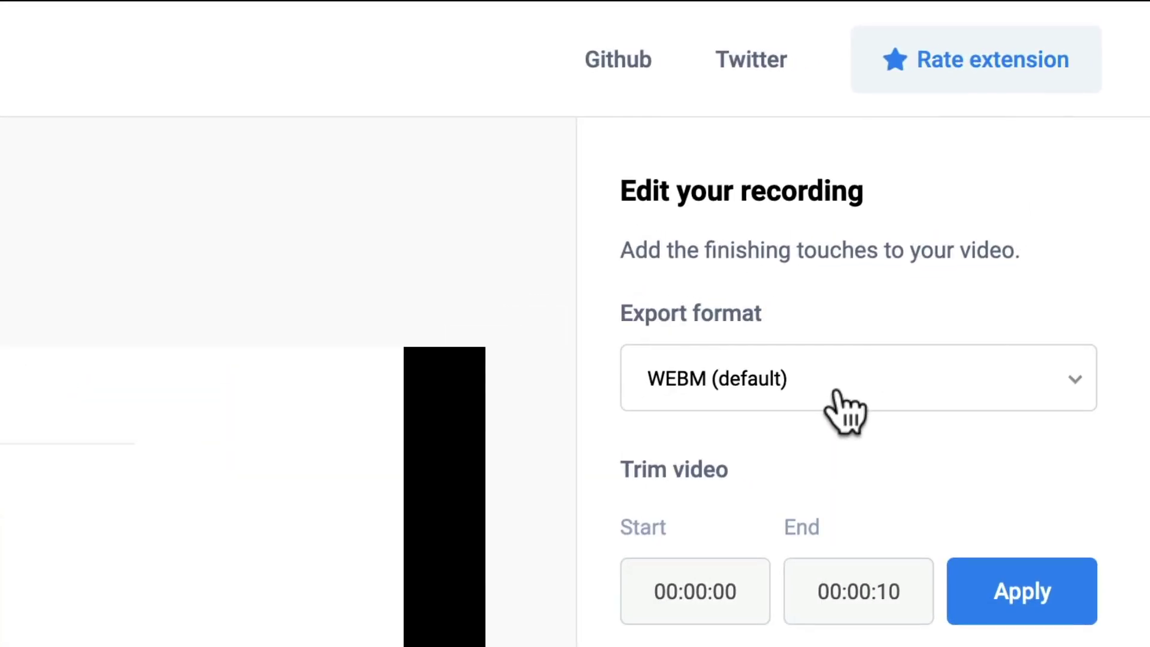
Set the export format to GIF and trim the recording's end to 00:00:07.92
click(837, 393)
scroll(757, 513, down, 1)
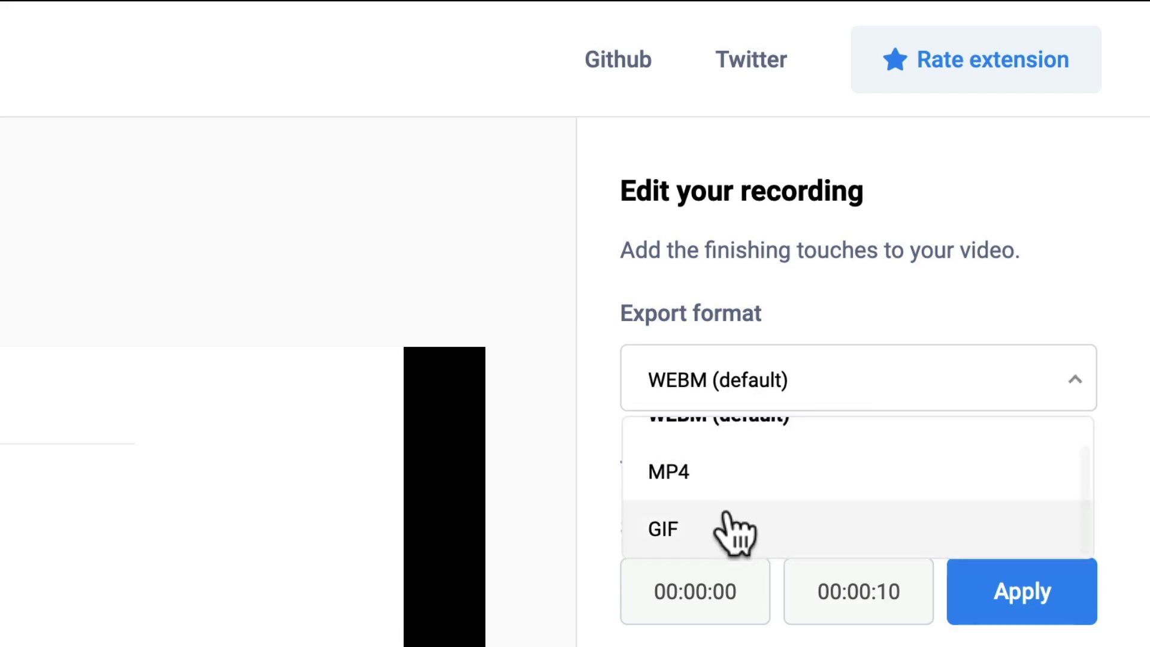
click(733, 530)
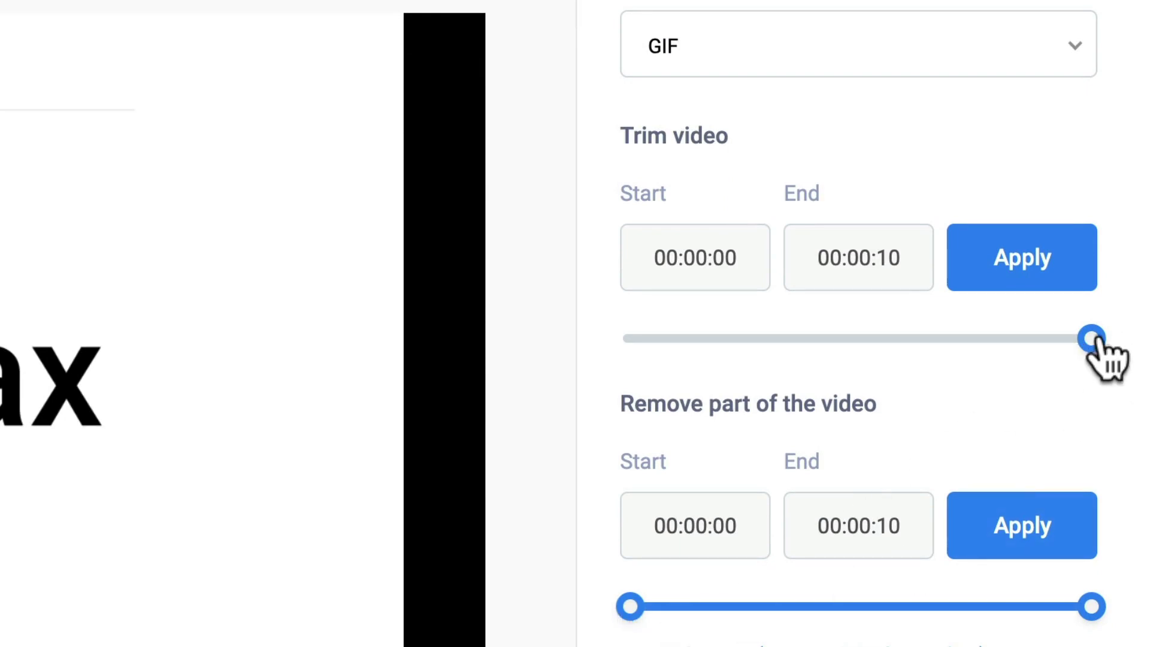
mouse_move(1093, 338)
mouse_down()
mouse_move(1022, 367)
mouse_move(626, 398)
mouse_move(927, 380)
mouse_move(1107, 336)
mouse_move(1080, 330)
mouse_up()
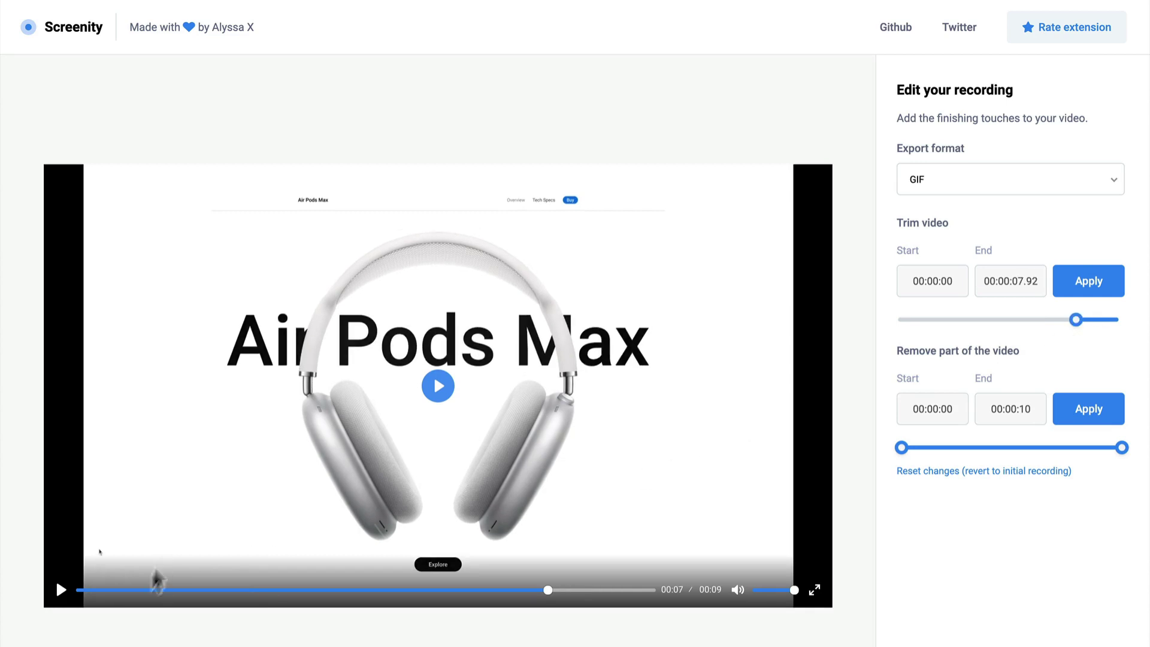
click(1115, 283)
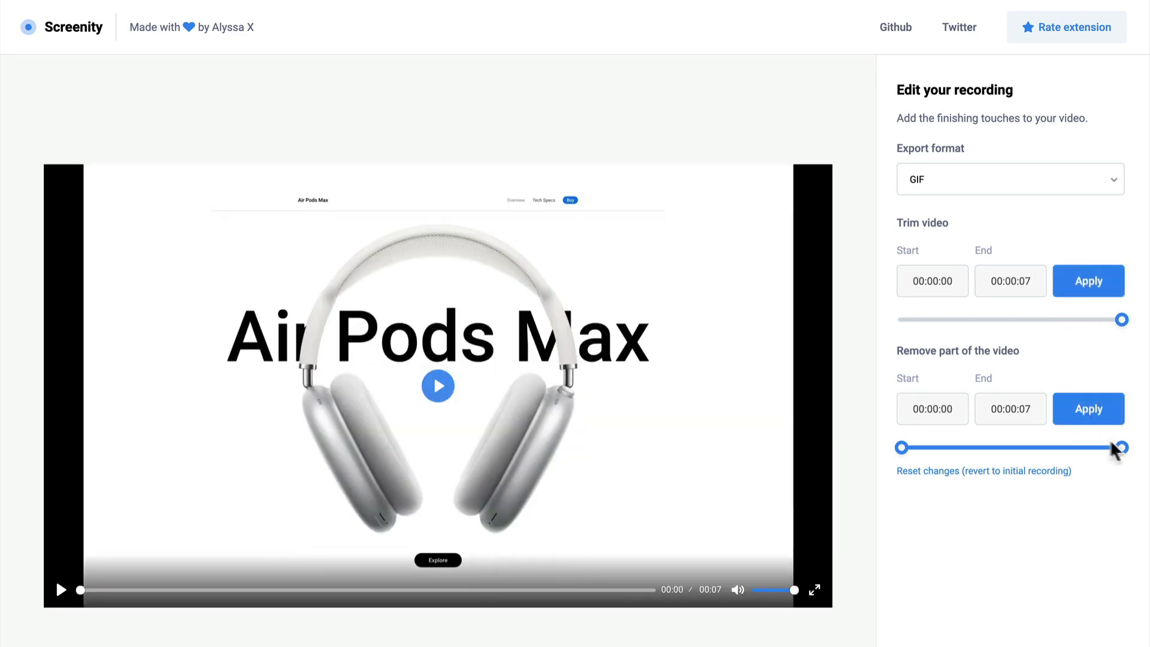
Scrub through the recording to locate the unwanted opening and remove the part from 00:00:00 to 00:00:00.95
drag(1113, 446, 1147, 448)
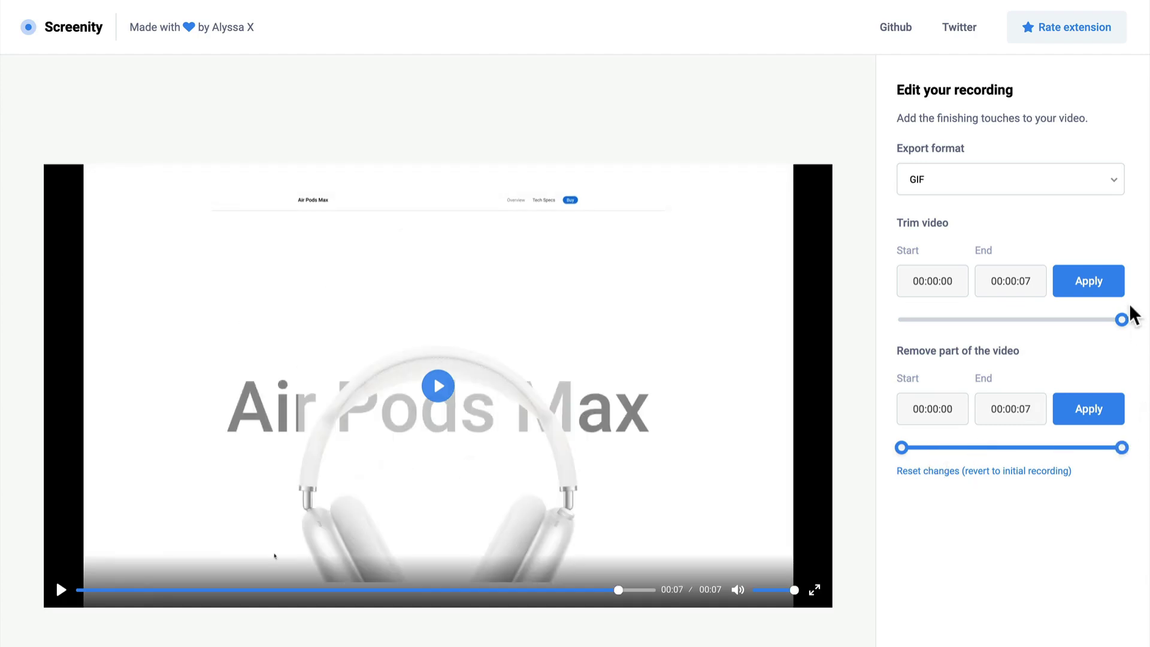
mouse_move(1121, 319)
mouse_down()
mouse_move(1091, 333)
mouse_move(938, 344)
mouse_move(1138, 336)
mouse_up()
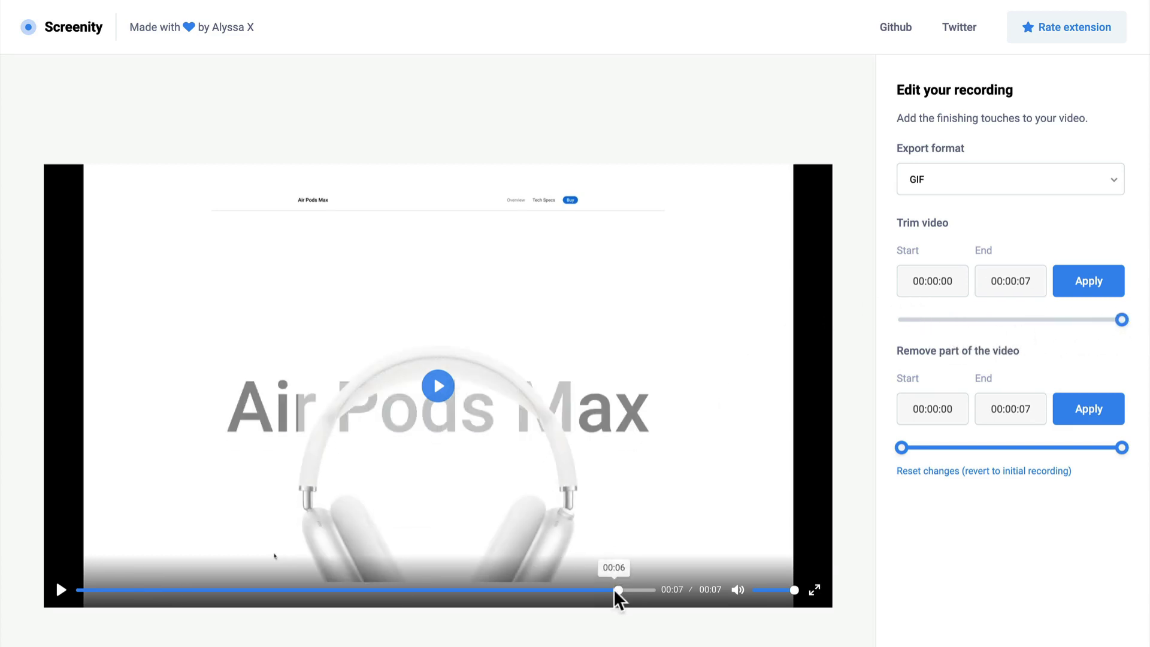
drag(616, 592, 206, 590)
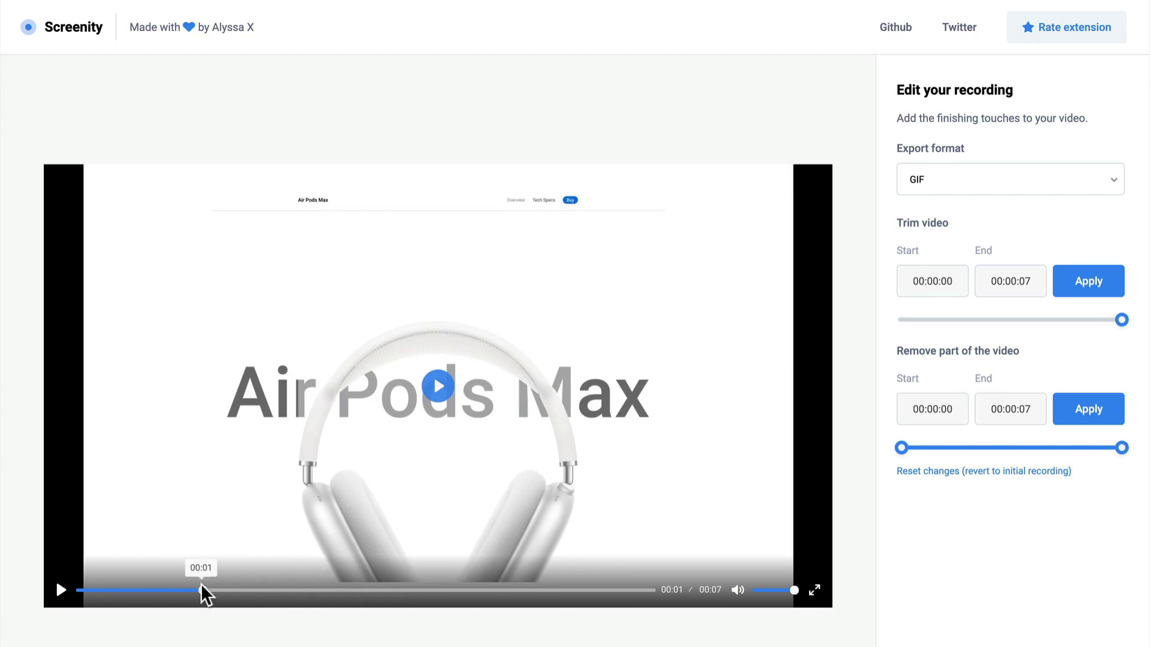
drag(203, 589, 153, 594)
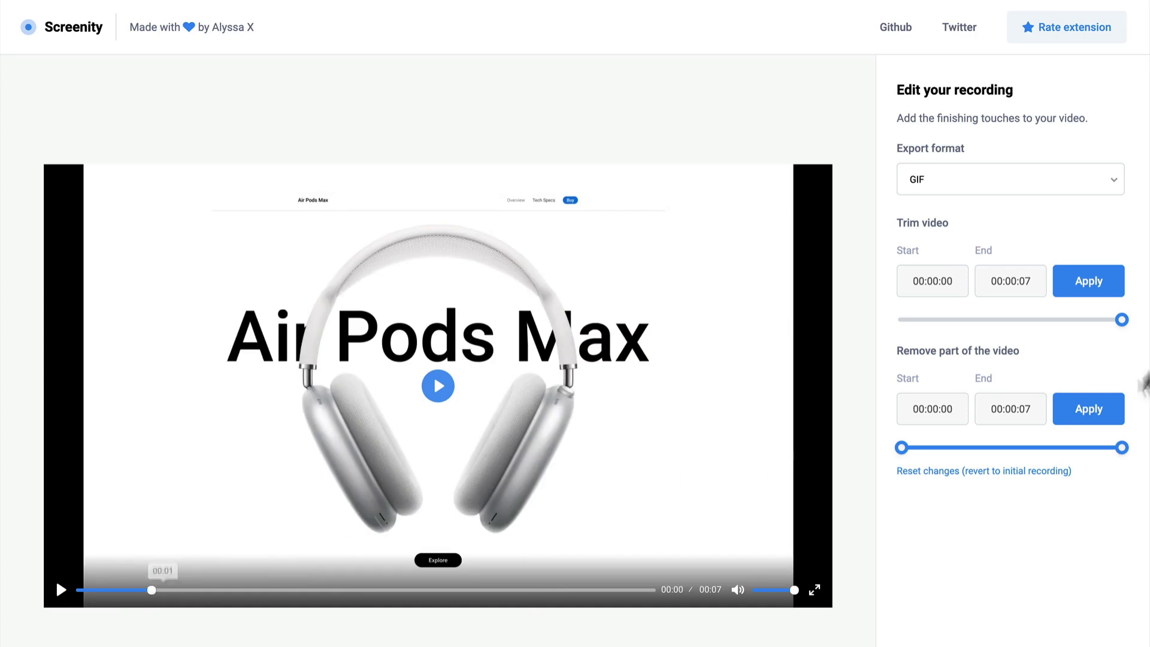
drag(1120, 448, 932, 449)
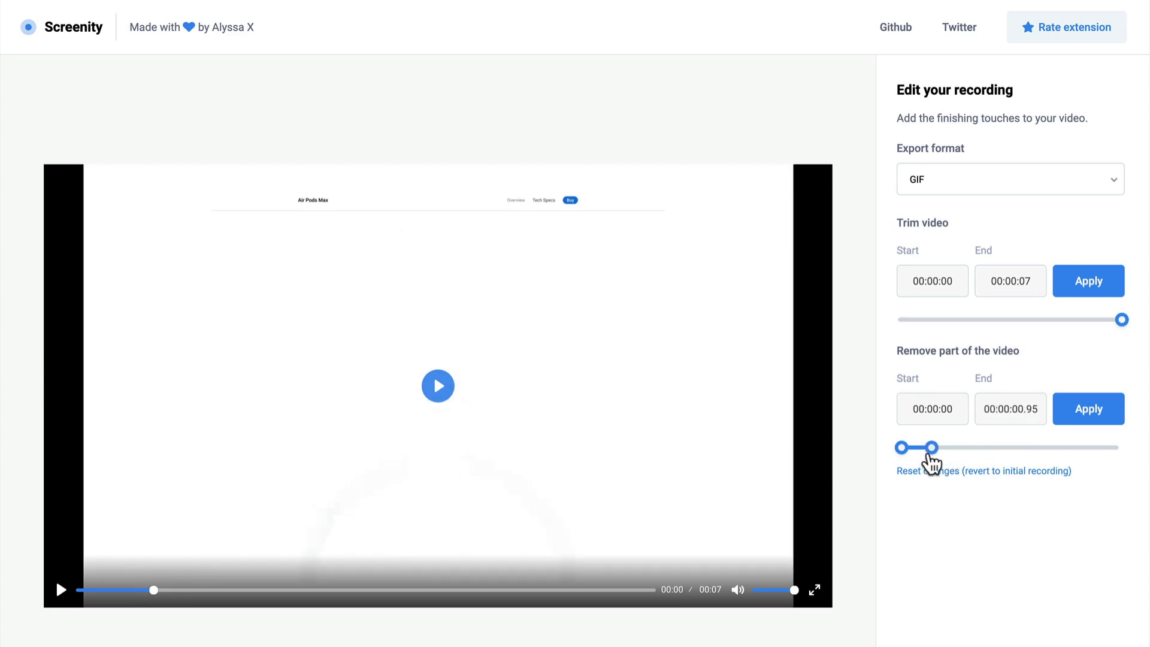
click(1096, 417)
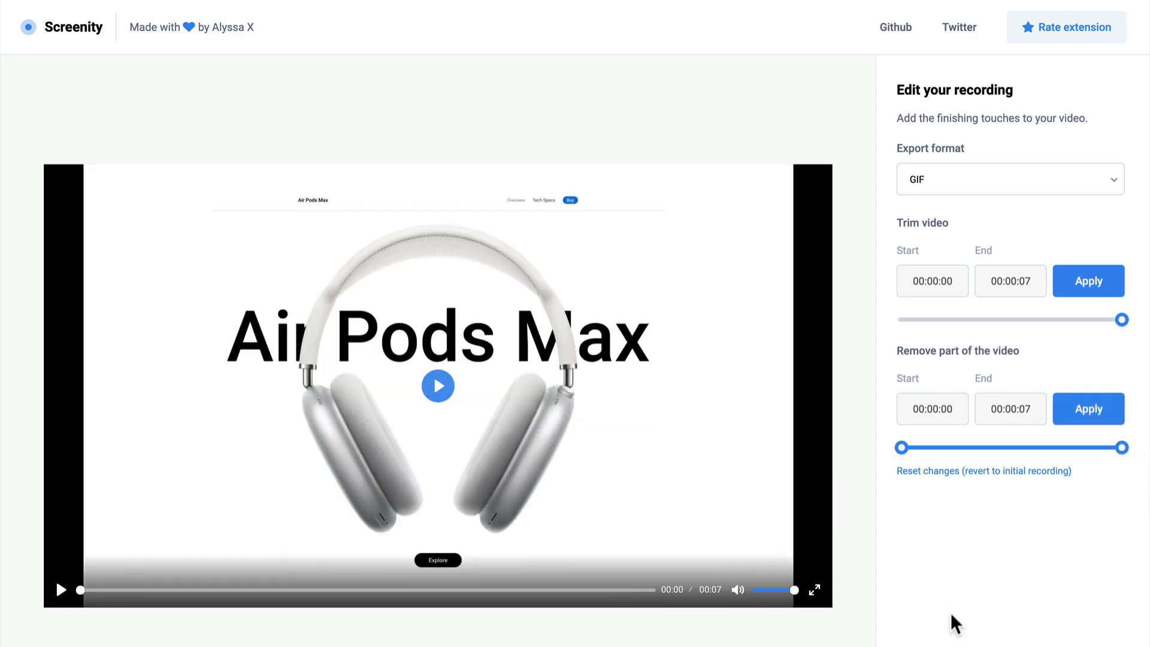
Play back the edited recording and download it as a GIF to the Desktop, with a file name beginning "Captur"
click(443, 386)
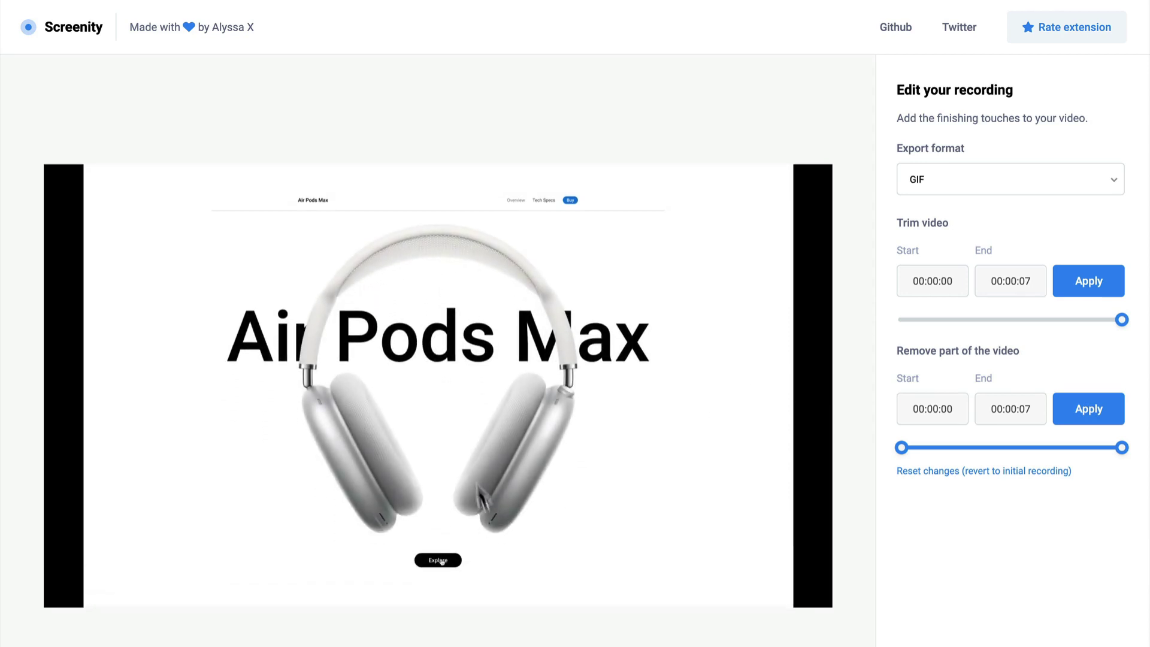
scroll(539, 479, down, 2)
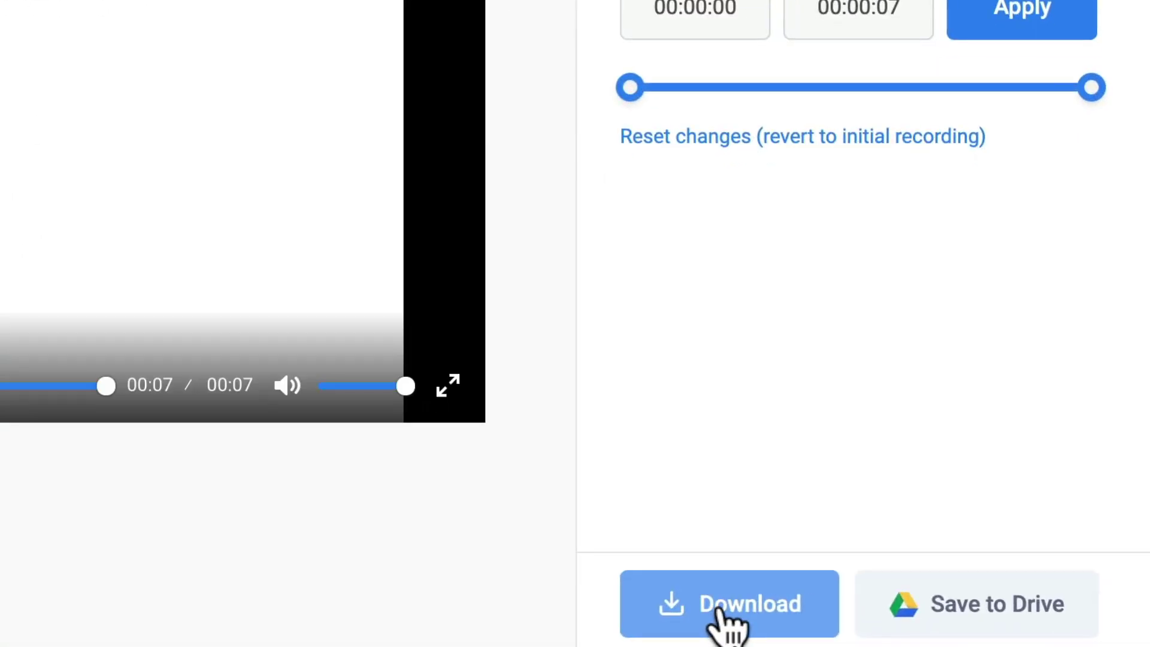
click(721, 609)
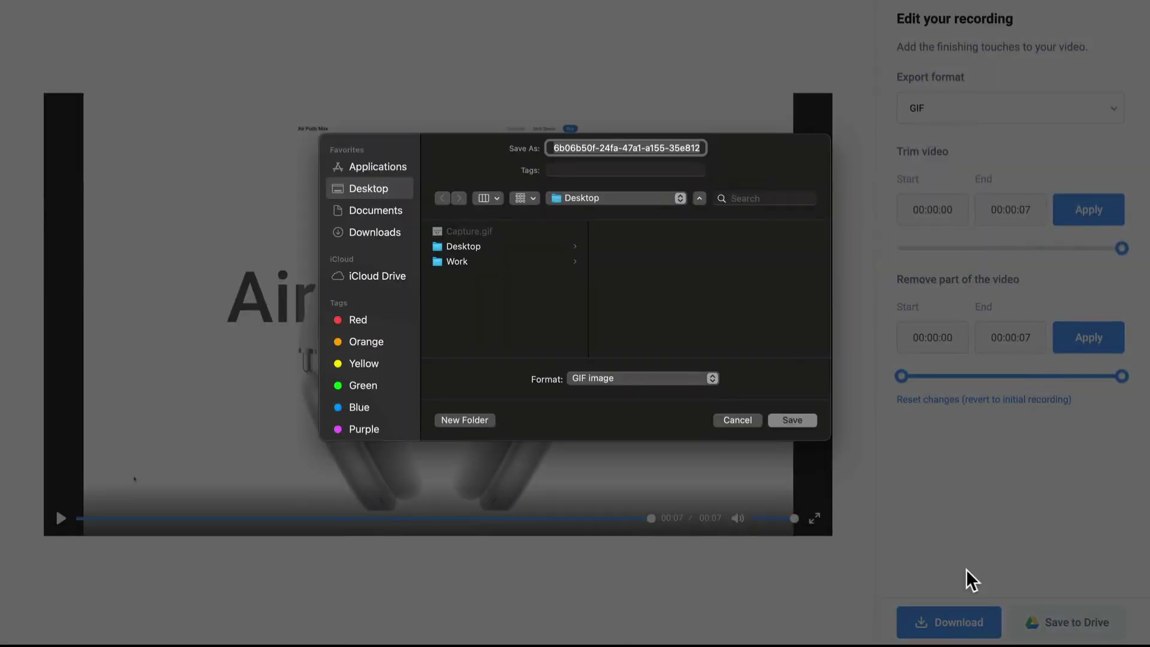
text(Captur)
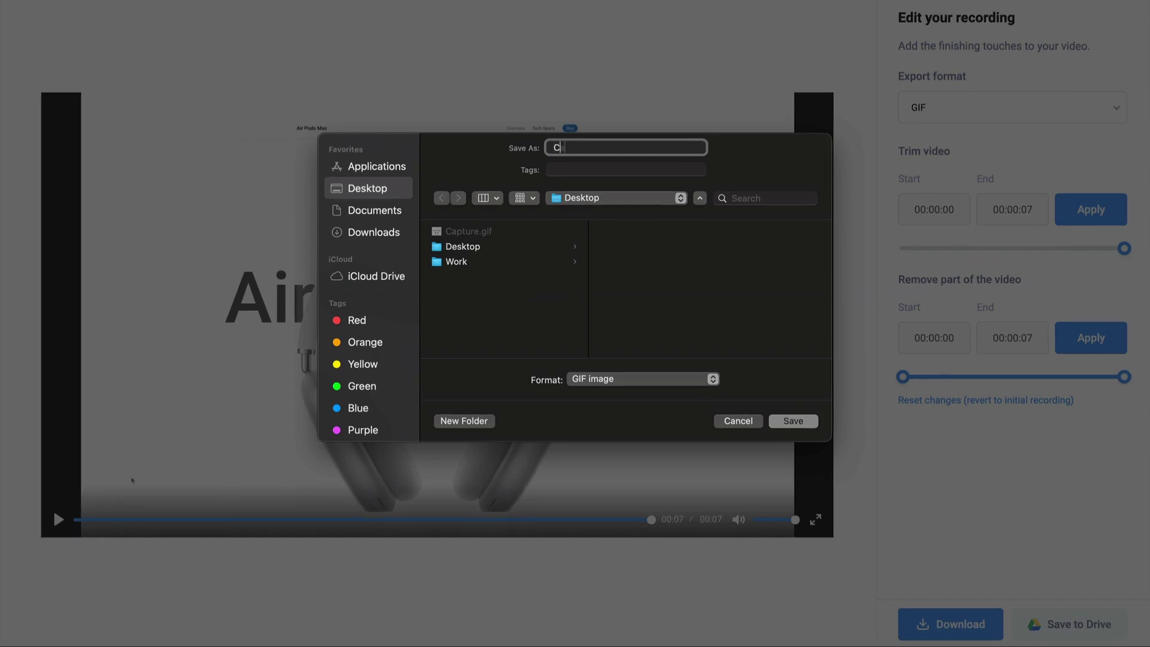